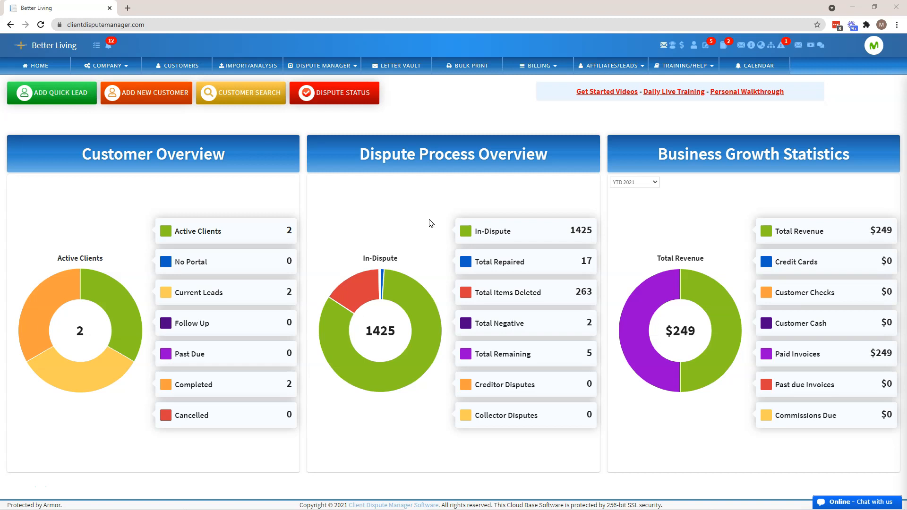
Start a new manual letter from the Manual Letters section of the Letter Vault.
click(400, 64)
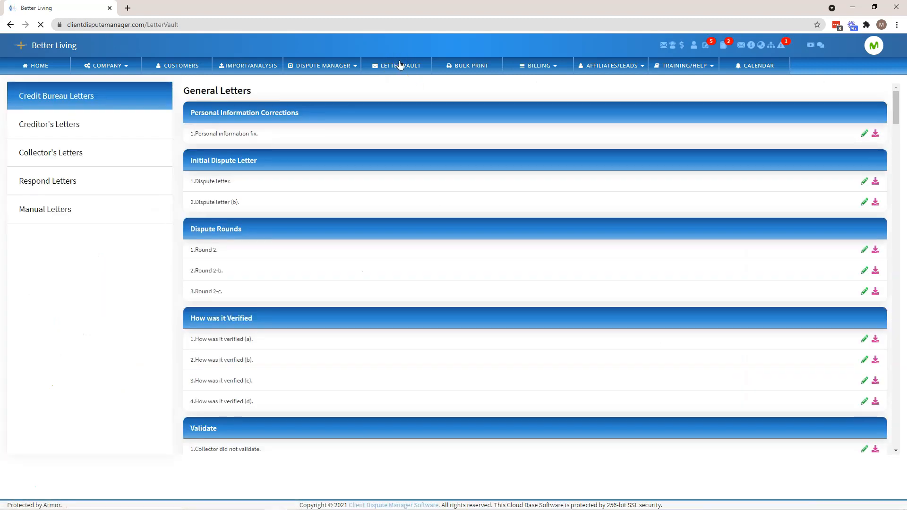
click(61, 204)
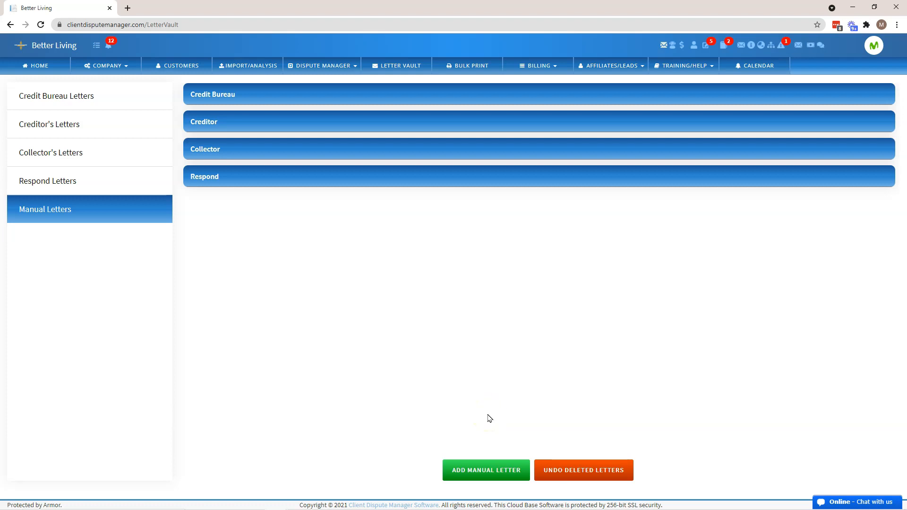
click(489, 471)
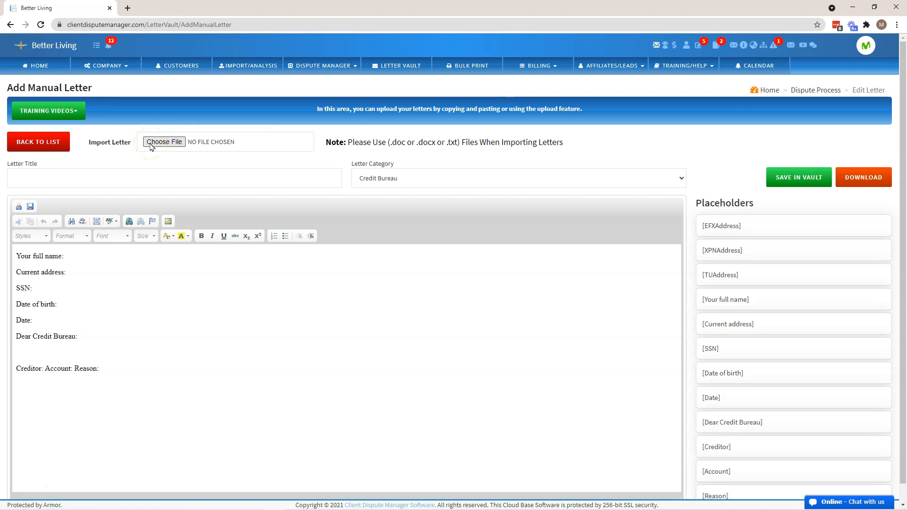
Review the letter category options and choose Credit Bureau for the new letter.
click(151, 173)
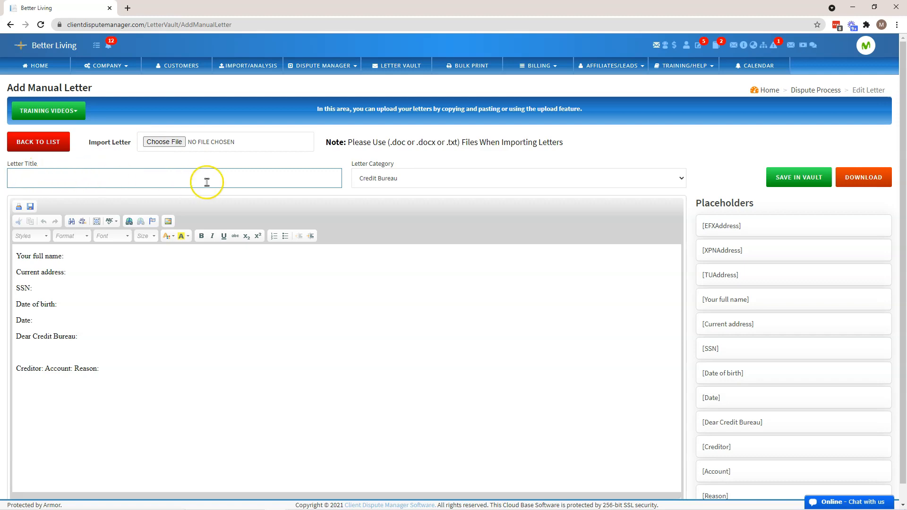
click(398, 182)
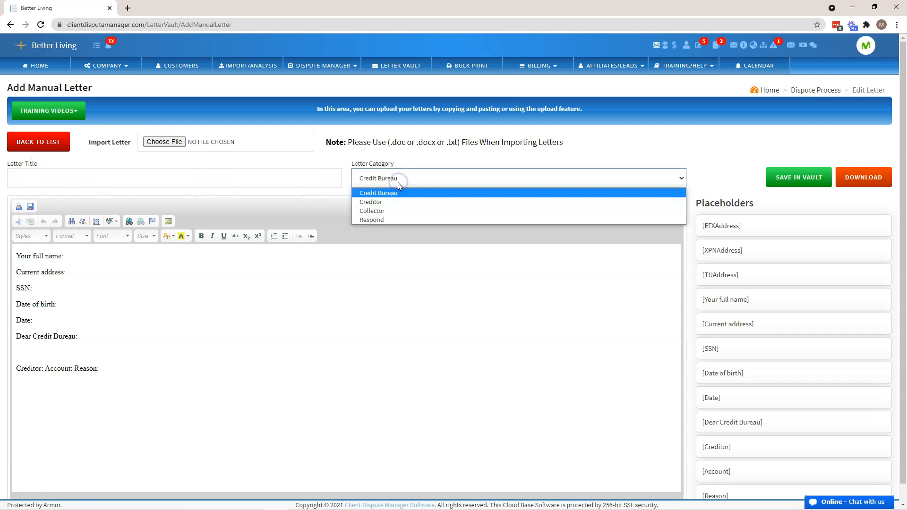
click(400, 194)
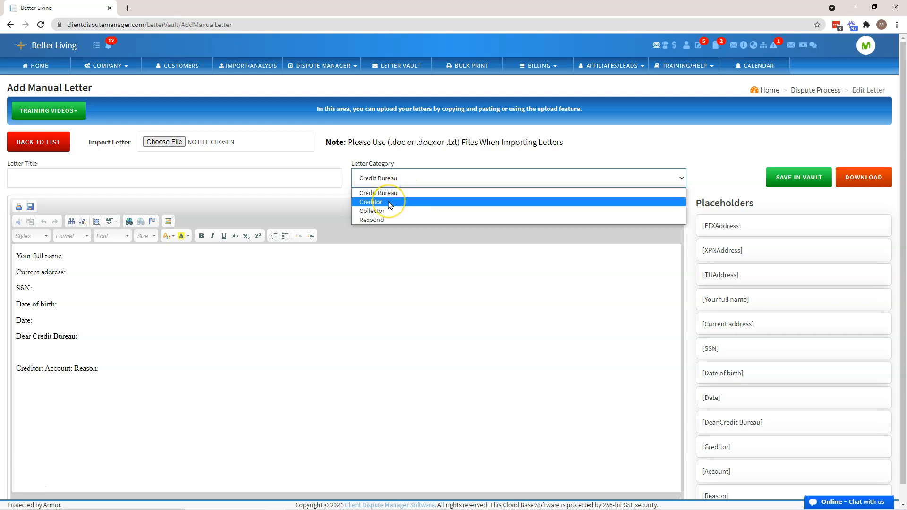
click(390, 211)
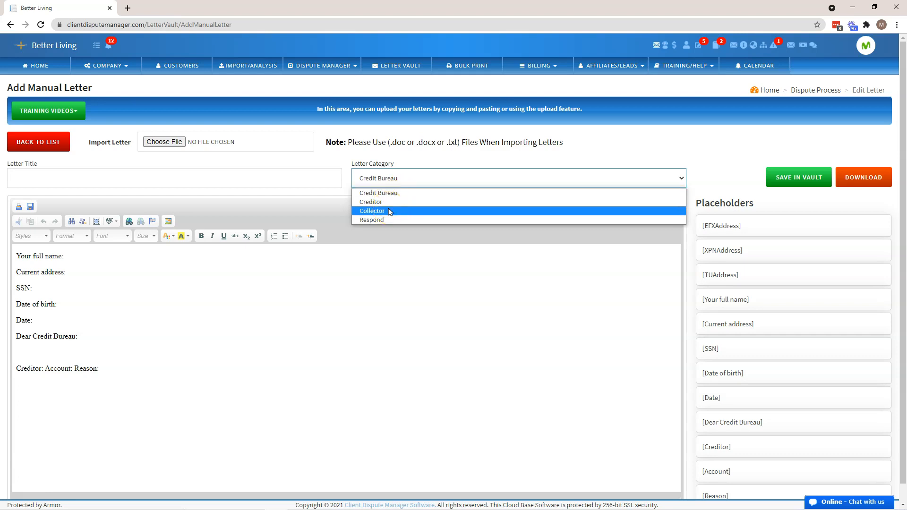
click(389, 221)
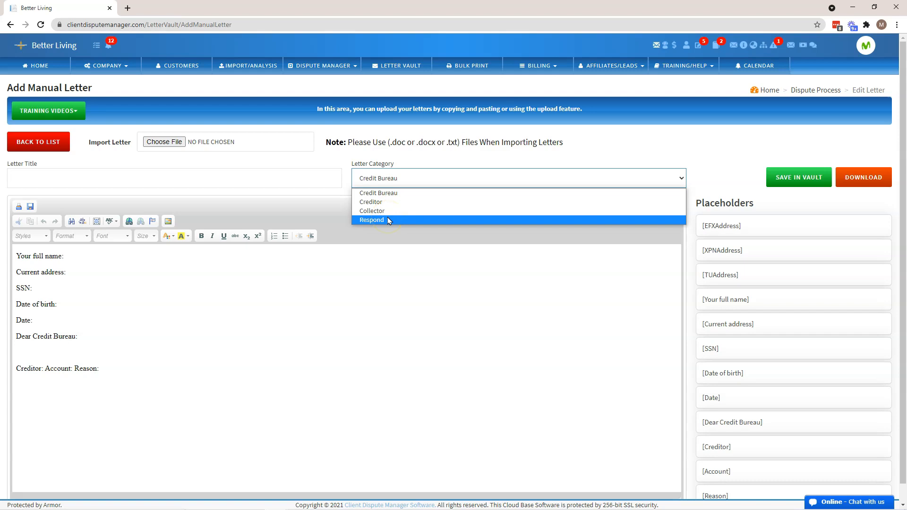
click(385, 192)
click(305, 237)
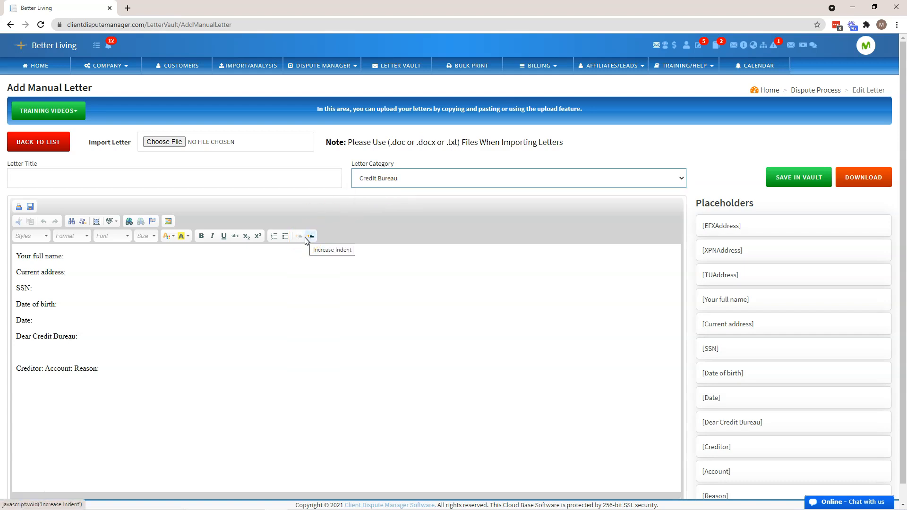
Insert the [EFXAddress], [XPNAddress] and [TUAddress] placeholders on a new line below Current address in the letter.
click(112, 367)
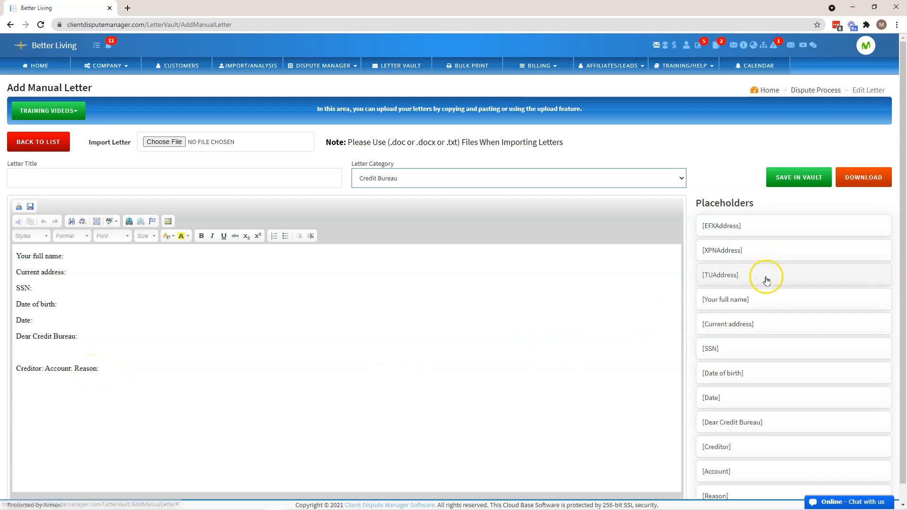
scroll(765, 415, down, 1)
scroll(766, 417, down, 1)
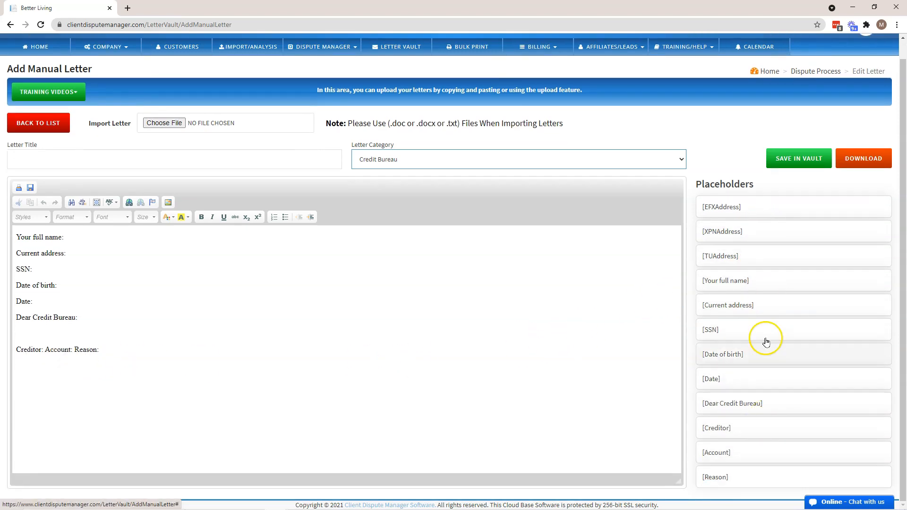
click(43, 260)
click(74, 253)
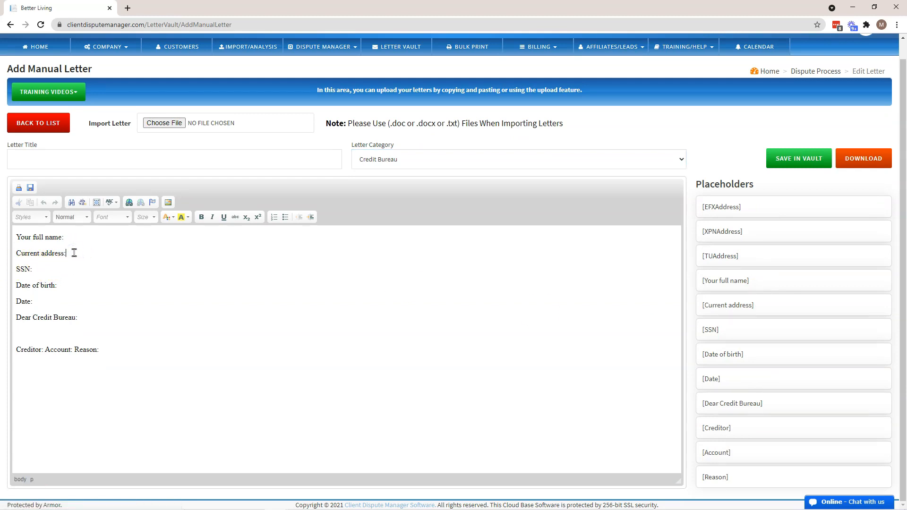
key(Return)
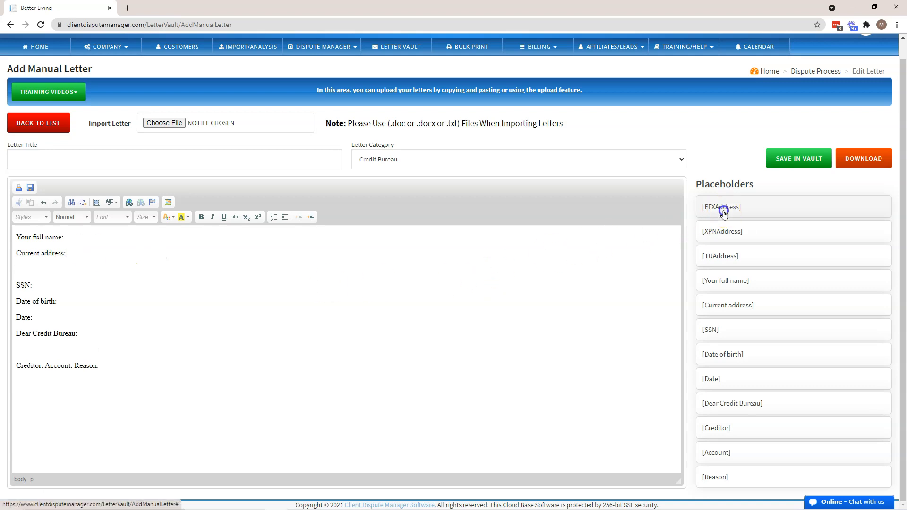
click(724, 209)
click(725, 240)
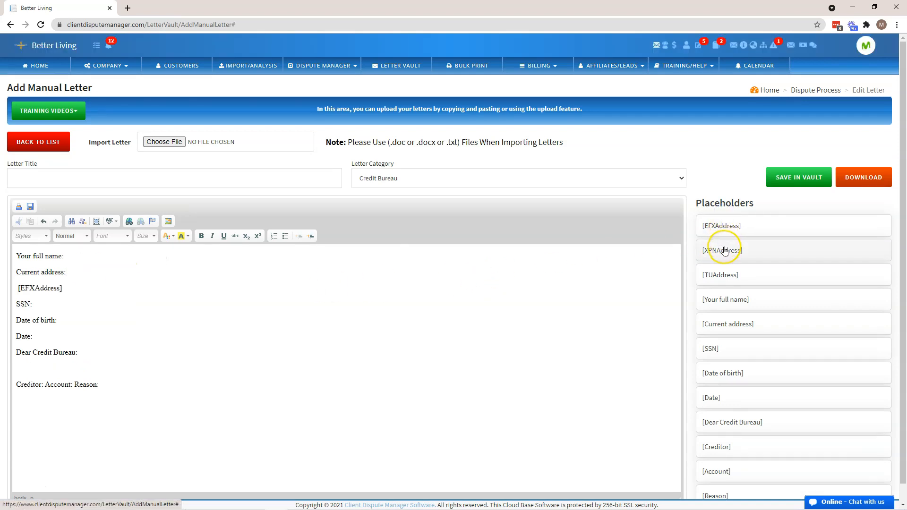
click(721, 275)
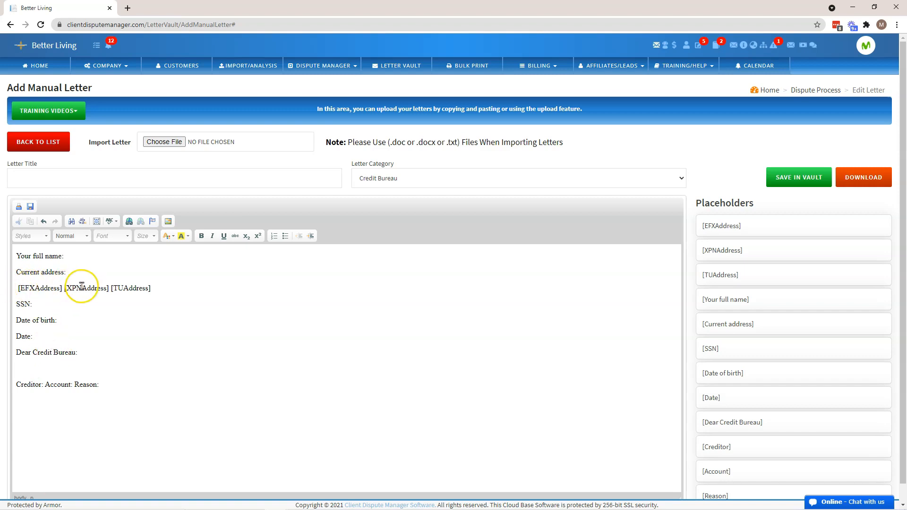
Write "Hi this is not my account." below the Dear Credit Bureau line and title the letter Dispute.
click(30, 365)
text(Hi this is not my account.)
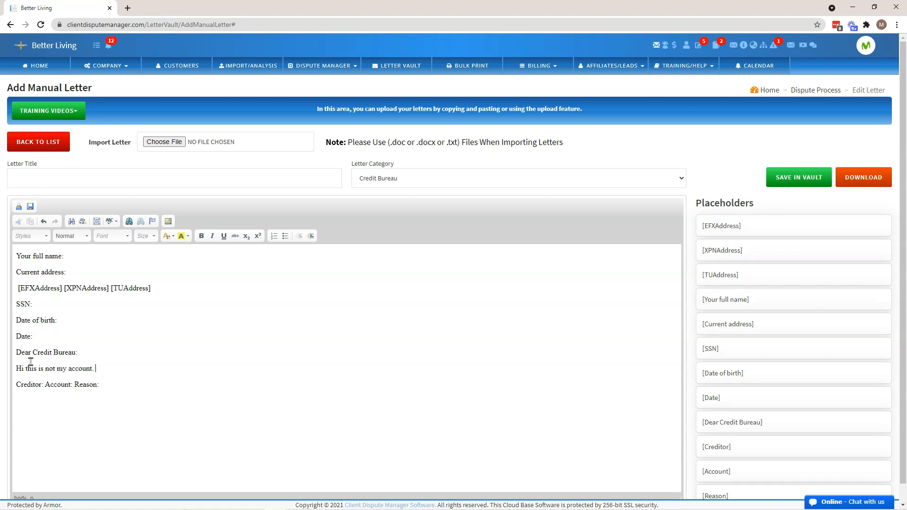
click(113, 178)
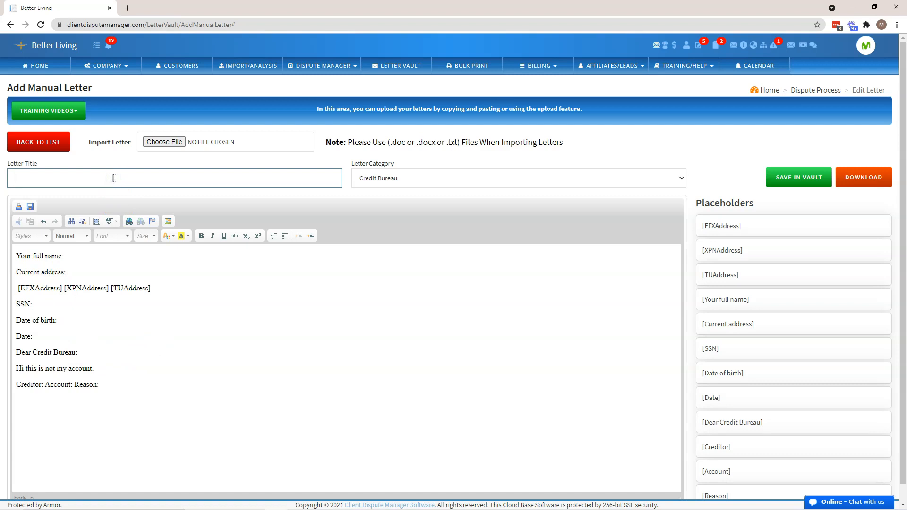
click(26, 371)
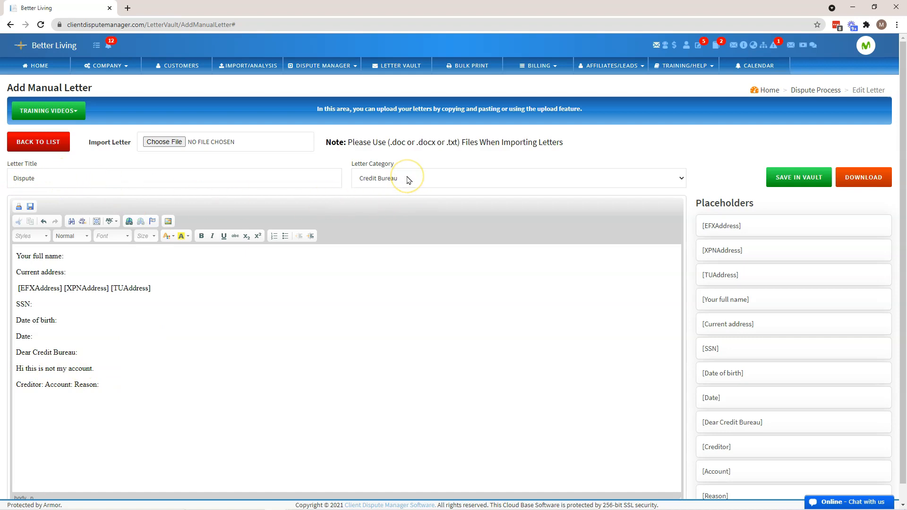
Save the Dispute letter in the vault and return to the Manual Letters list.
click(780, 179)
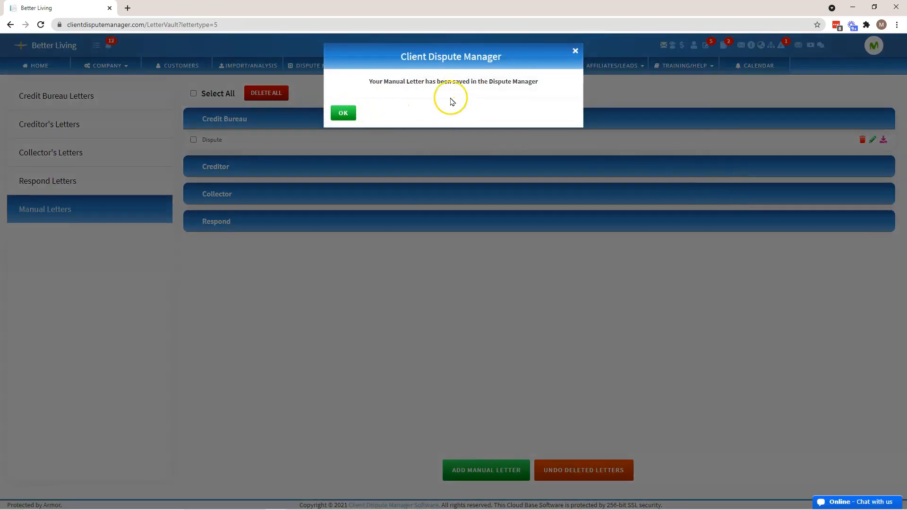
click(343, 113)
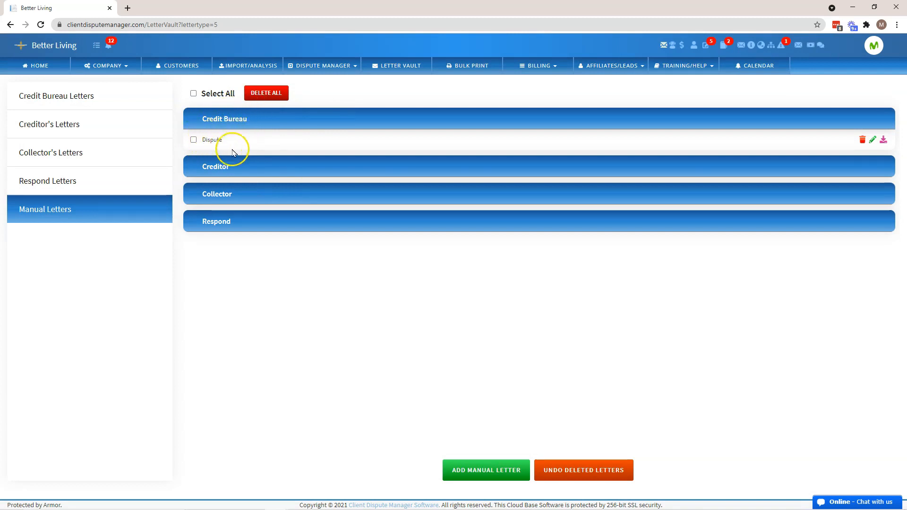
click(884, 142)
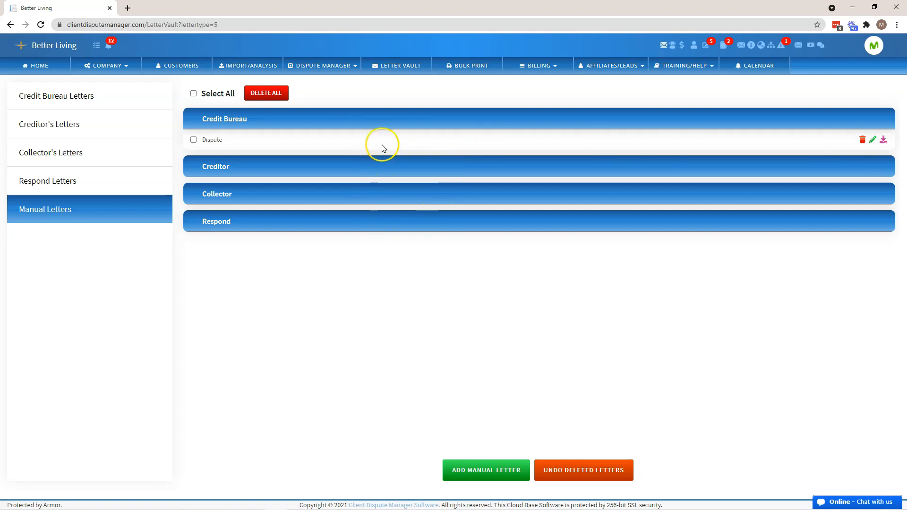
Enable Manual Letters in Dispute Manager's Credit Bureaus section, view the available manual letters, and return to the home page.
click(353, 69)
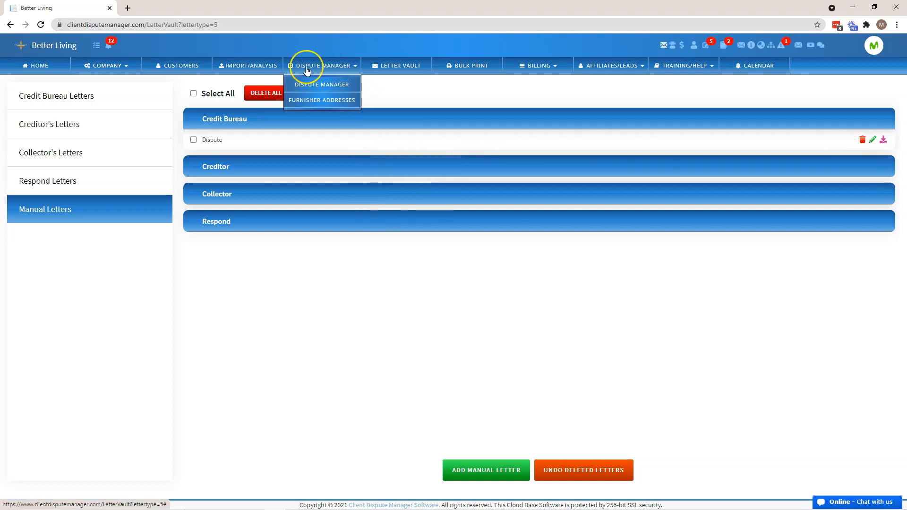
click(338, 85)
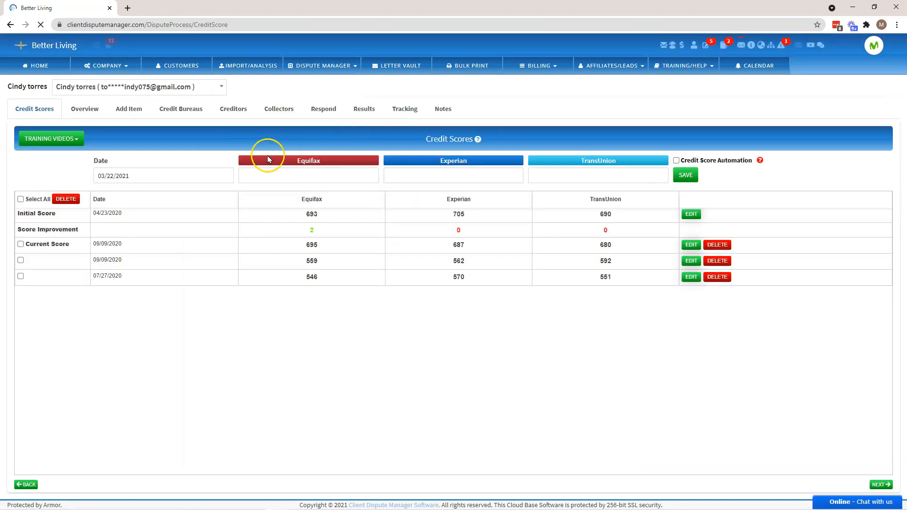
click(170, 110)
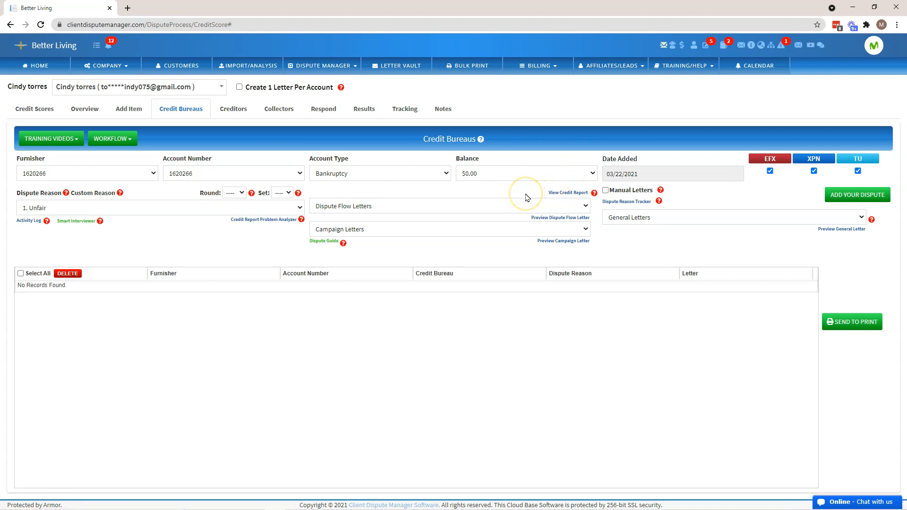
click(605, 190)
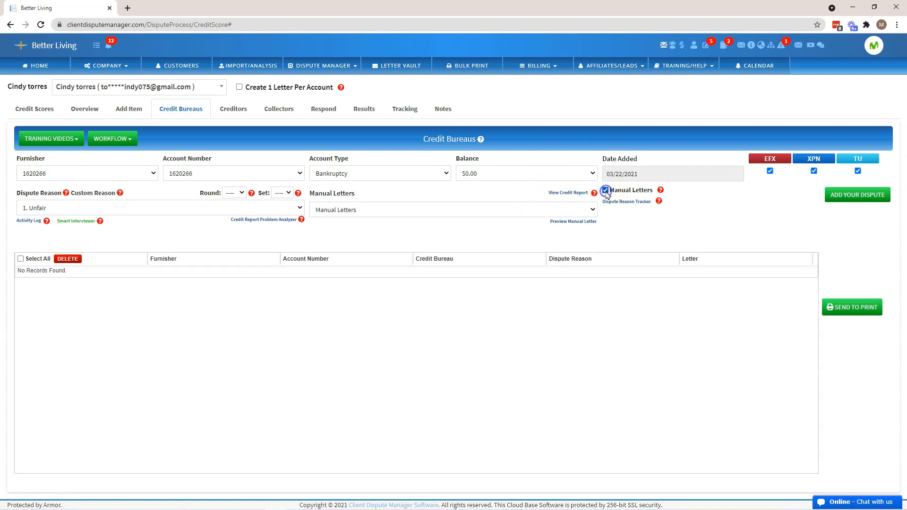
click(544, 209)
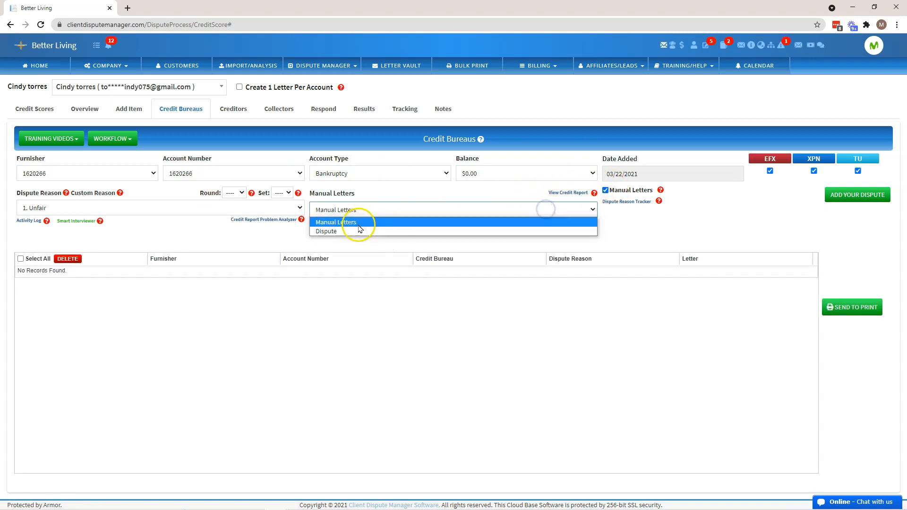
click(21, 60)
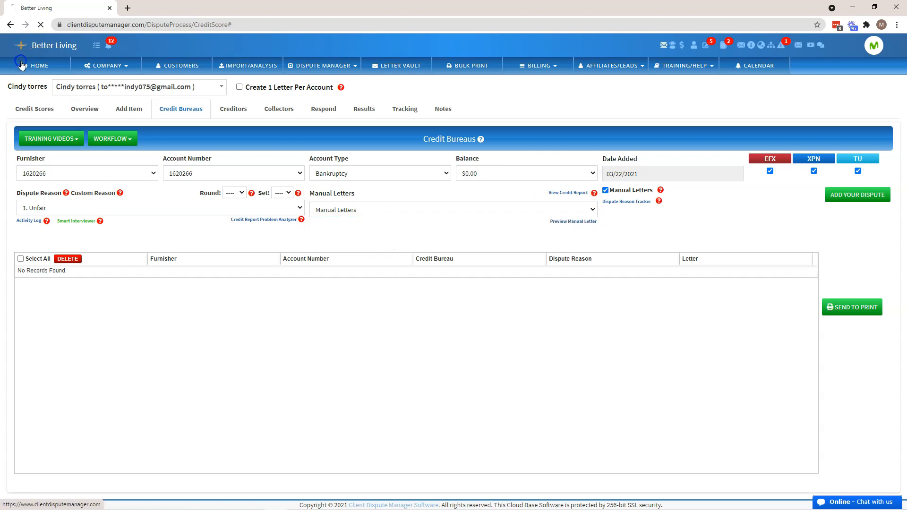